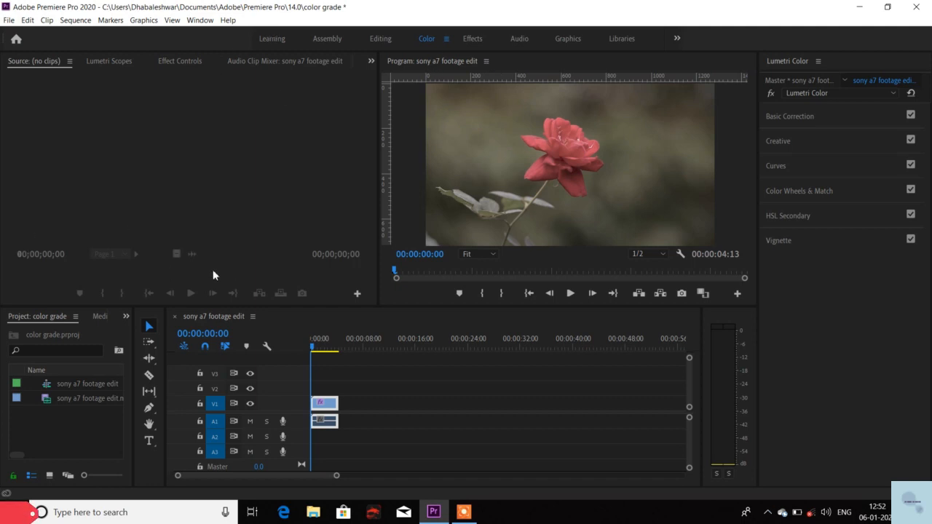
Activate the Color workspace with the workspace bar and the Lumetri Color panel shown
{"action": "left_click", "coordinate": [385, 41]}
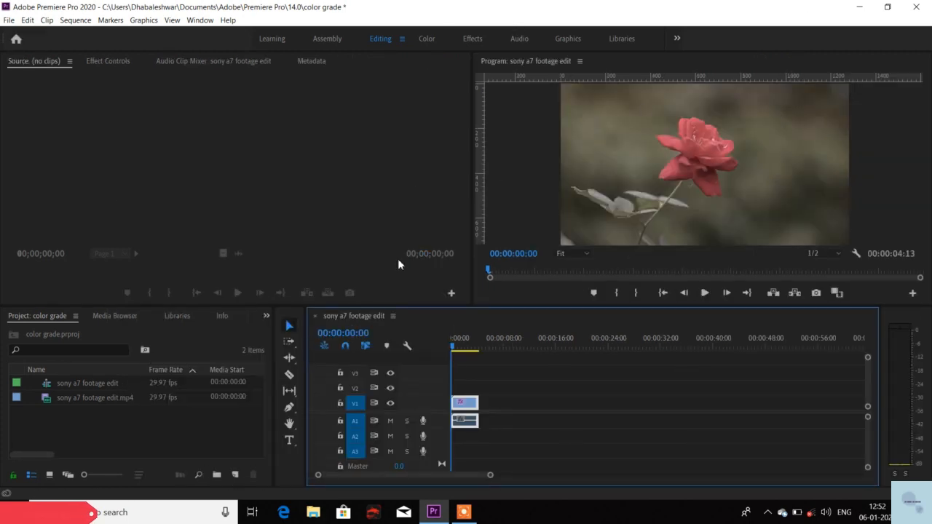
{"action": "left_click", "coordinate": [427, 39]}
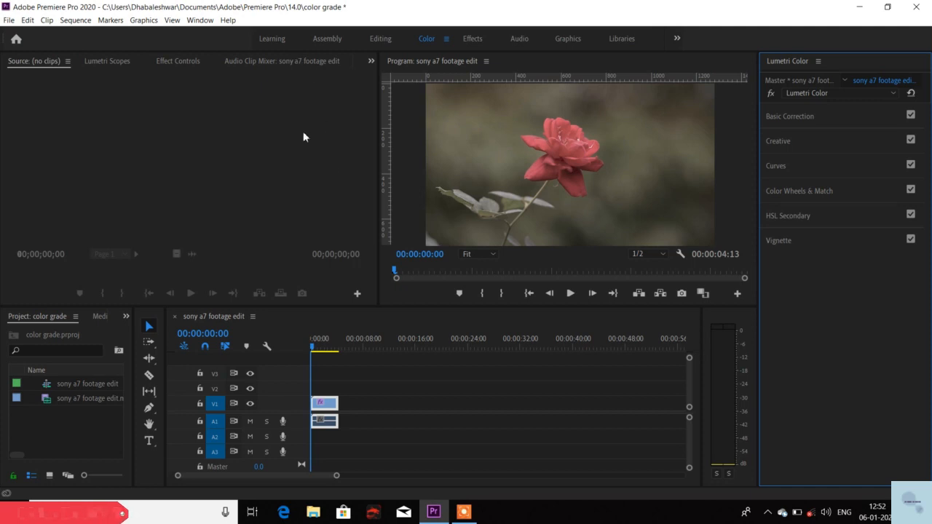
{"action": "left_click", "coordinate": [201, 22]}
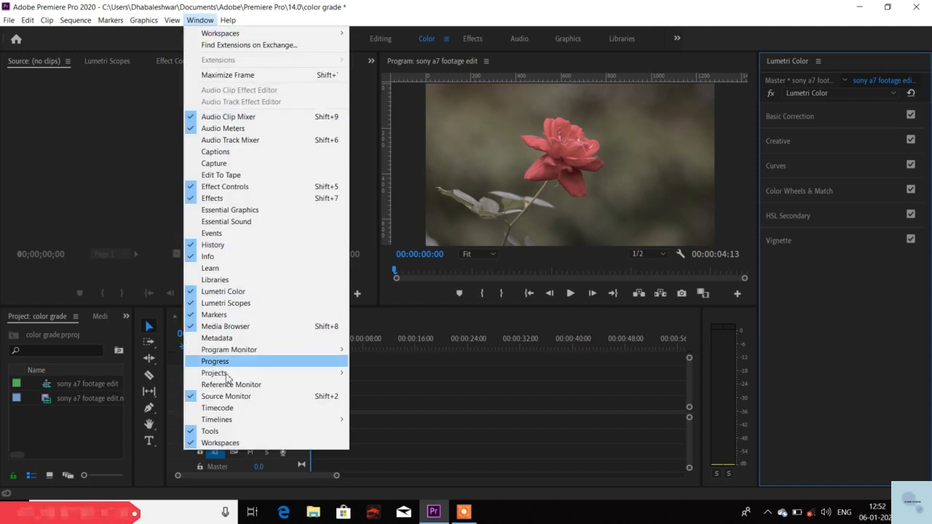
{"action": "left_click", "coordinate": [226, 445]}
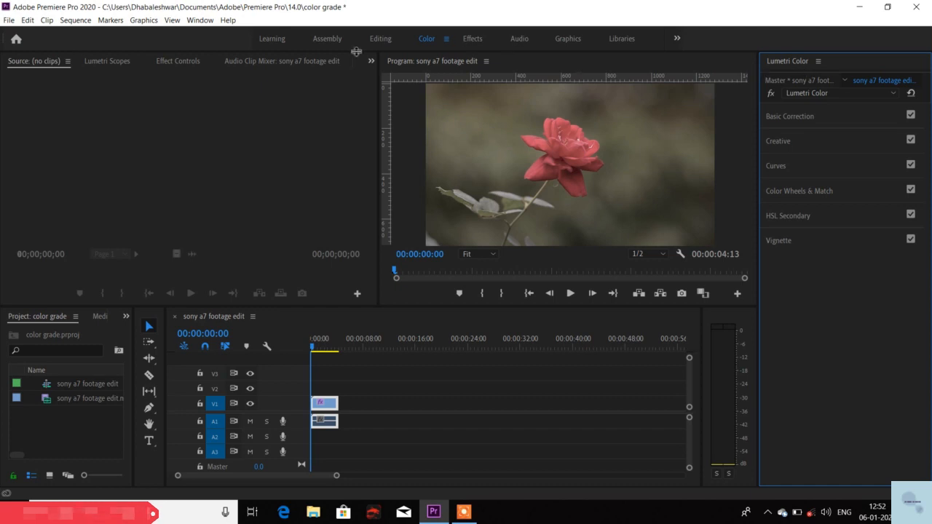
{"action": "left_click", "coordinate": [209, 20]}
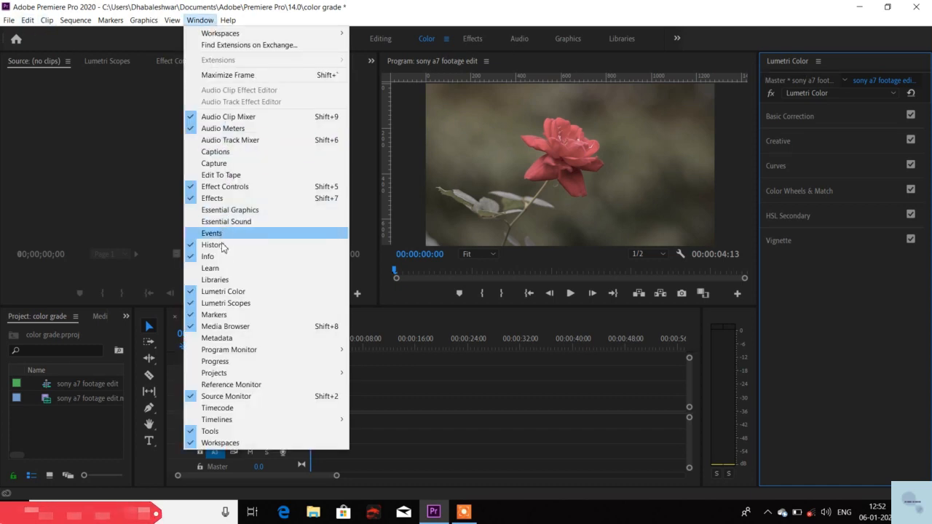
{"action": "left_click", "coordinate": [223, 293]}
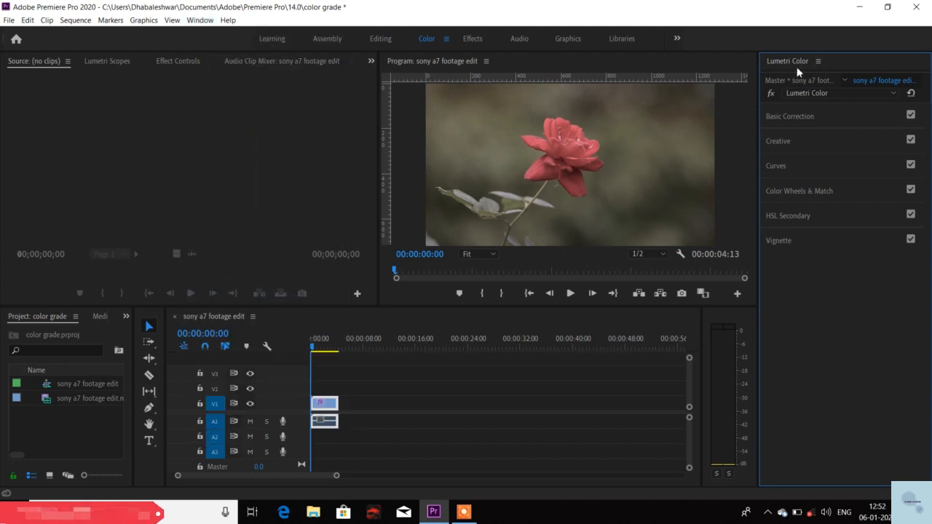
Expand the Basic Correction settings and select the rose clip on track V1 for grading
{"action": "left_click", "coordinate": [808, 117]}
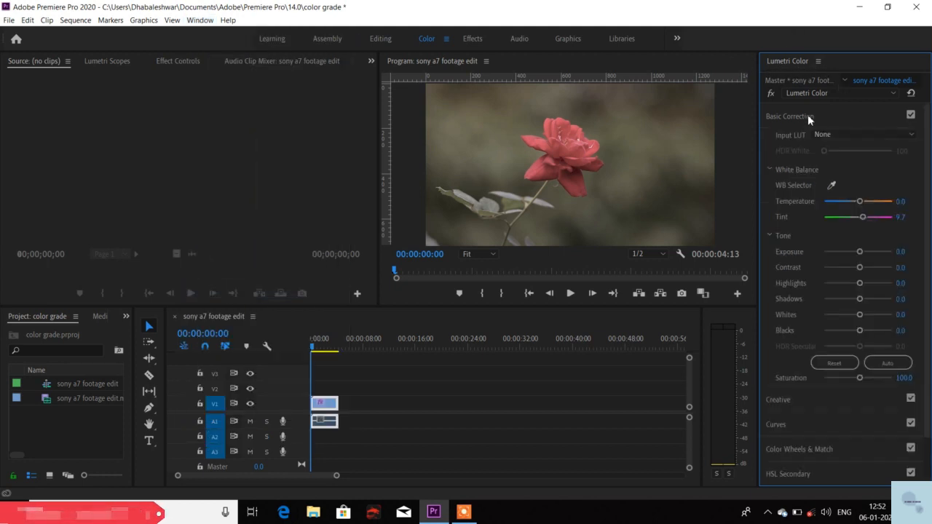
{"action": "left_click", "coordinate": [392, 366]}
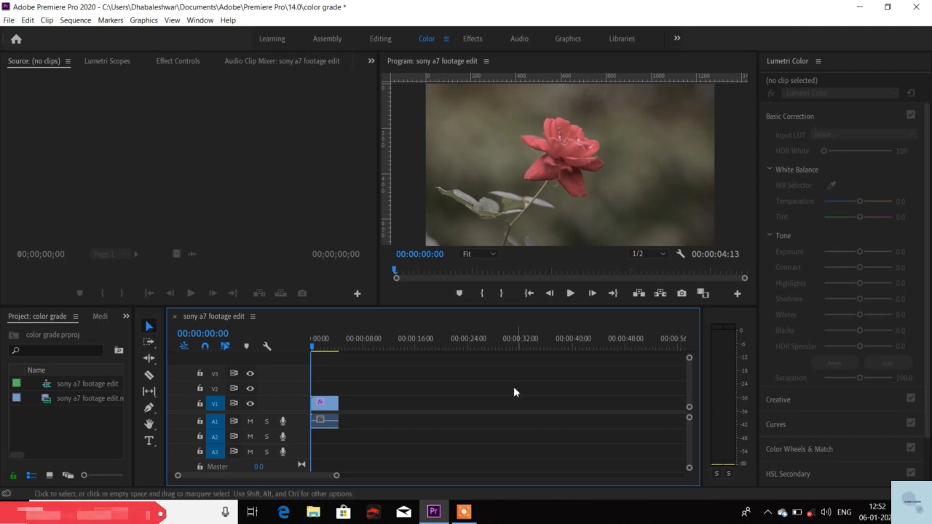
{"action": "left_click", "coordinate": [333, 407]}
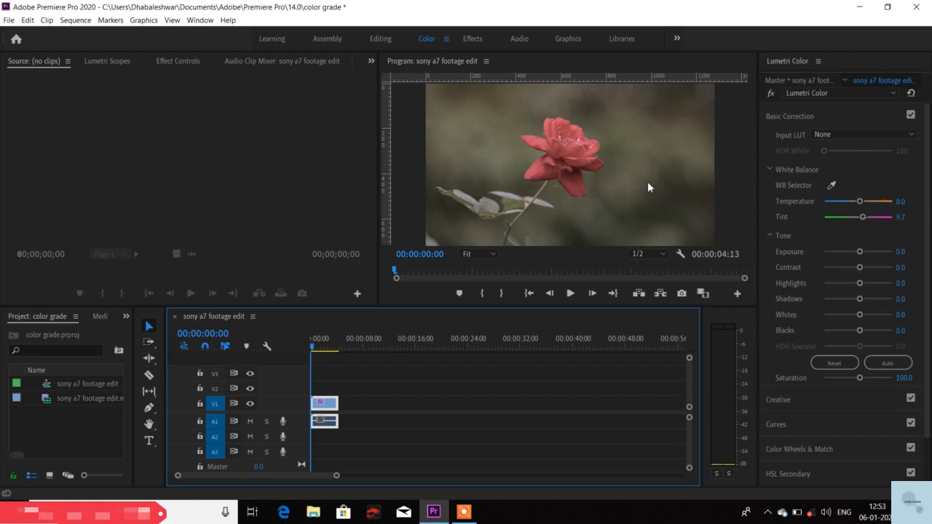
Try the input LUTs AlexaV3_K1S1_LogC2Video_DCIP3_EE and AlexaV3_K1S1_LogC2Video_Rec709_EE on the clip, and set the Input LUT back to None
{"action": "left_click", "coordinate": [823, 135]}
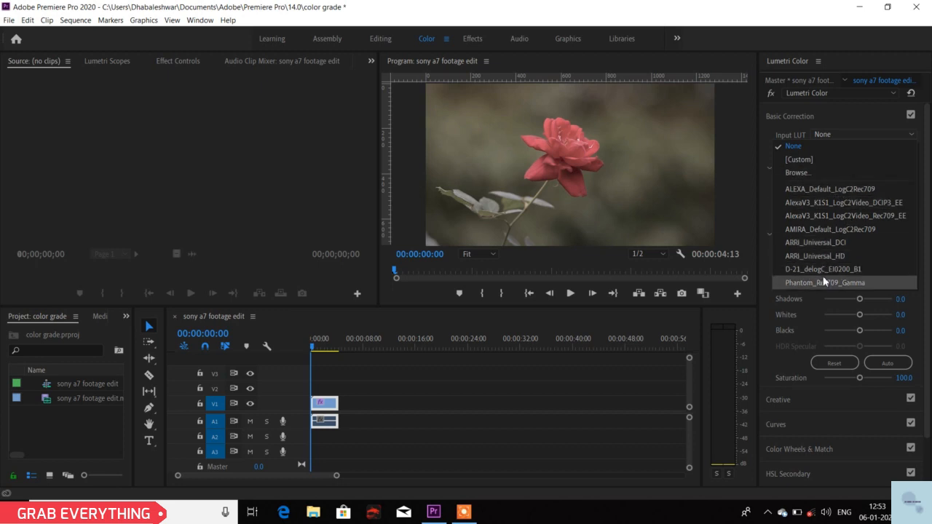
{"action": "left_click", "coordinate": [817, 144]}
{"action": "left_click", "coordinate": [830, 134]}
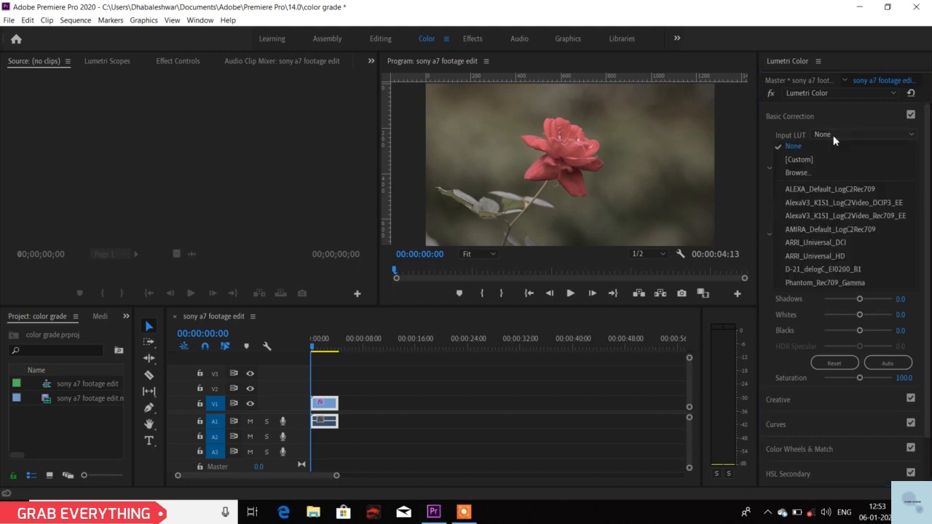
{"action": "left_click", "coordinate": [844, 202]}
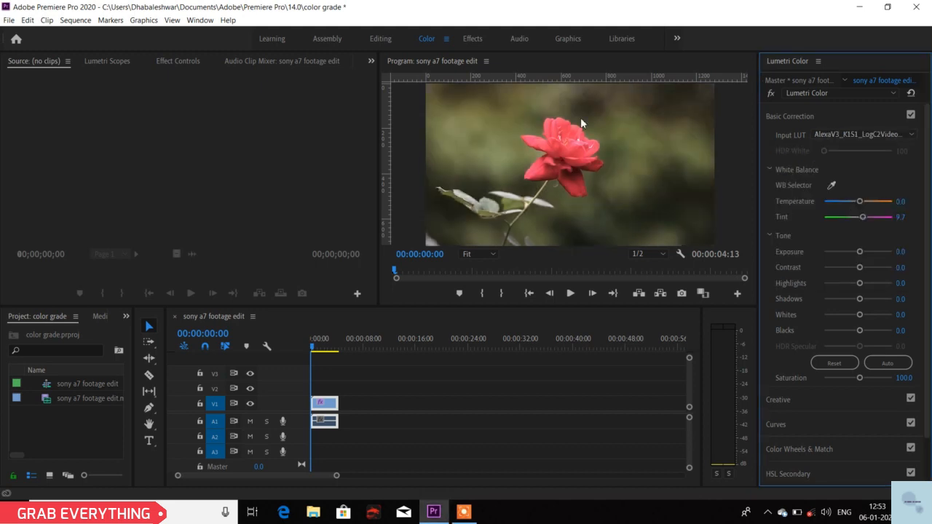
{"action": "left_click", "coordinate": [893, 133]}
{"action": "left_click", "coordinate": [871, 216]}
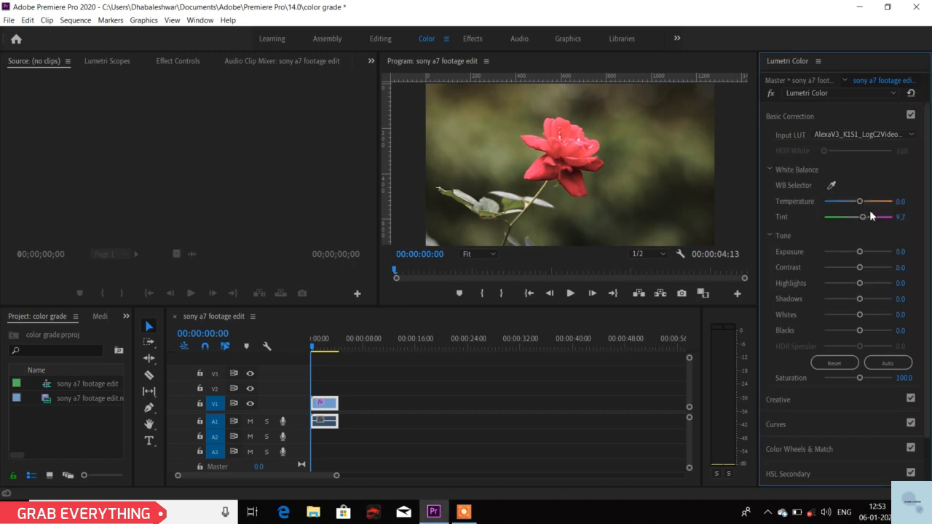
{"action": "left_click", "coordinate": [869, 134]}
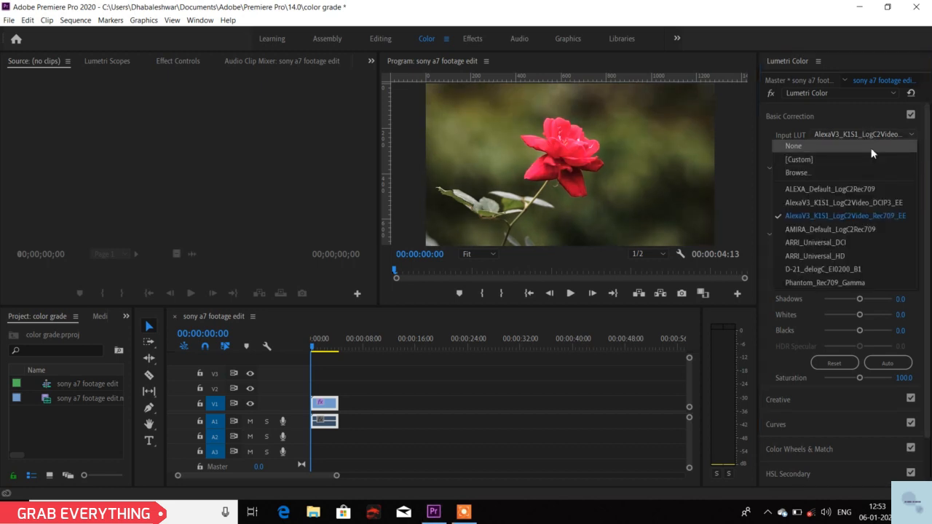
{"action": "left_click", "coordinate": [871, 149]}
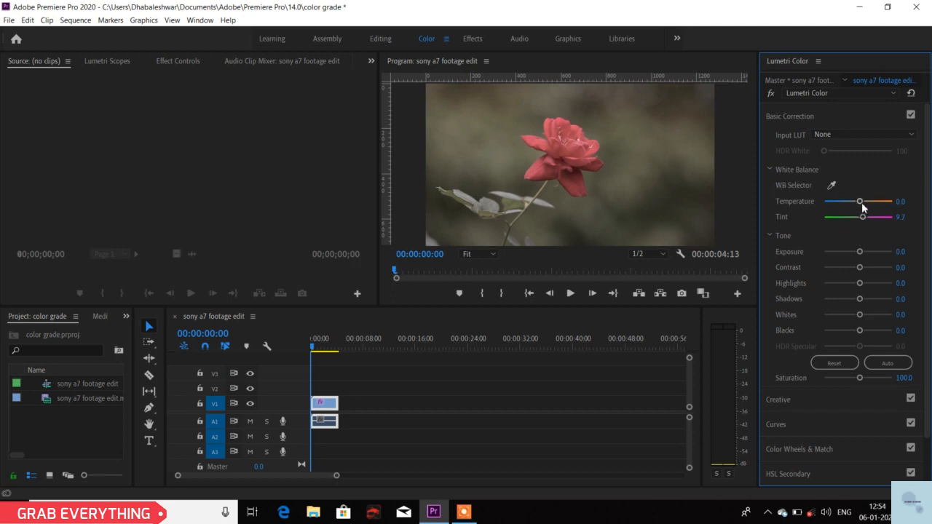
Try the clip's white balance Temperature at 100 and at -100, and reset it to 0
{"action": "left_click_drag", "start_coordinate": [862, 203], "coordinate": [883, 213]}
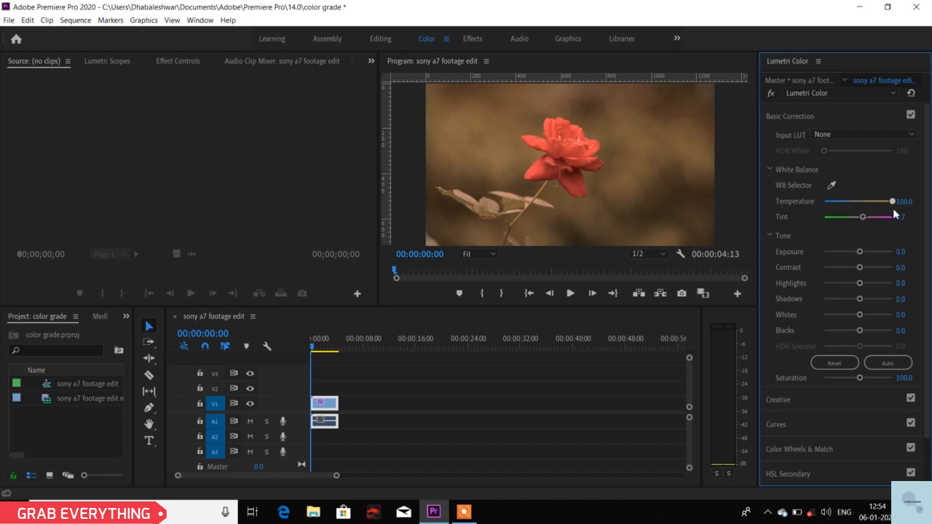
{"action": "left_click_drag", "start_coordinate": [882, 208], "coordinate": [821, 209]}
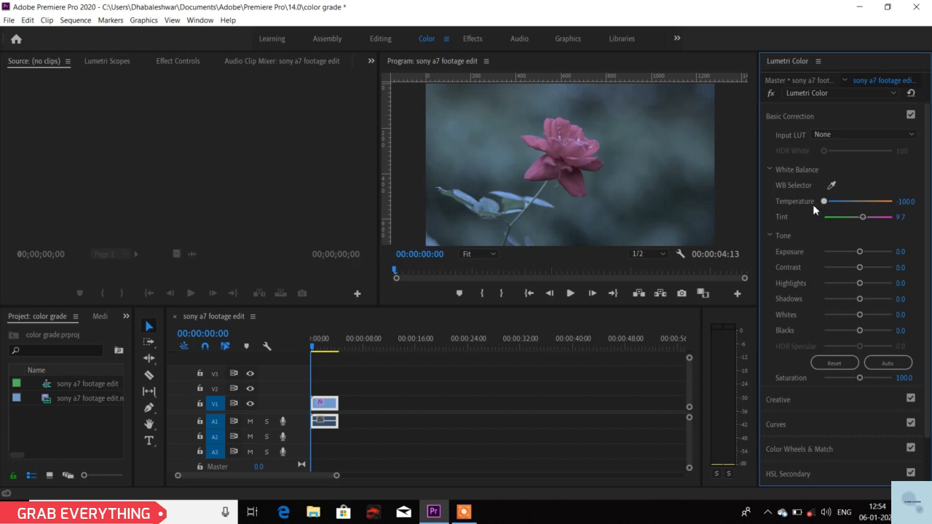
{"action": "double_click", "coordinate": [859, 204]}
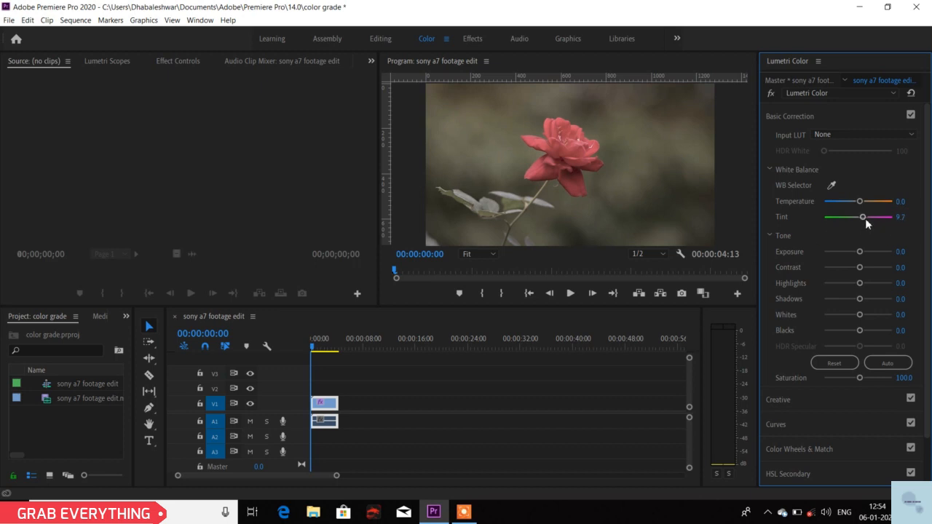
Try the clip's Tint at about -50 and reset it to 0
{"action": "left_click_drag", "start_coordinate": [865, 219], "coordinate": [846, 221]}
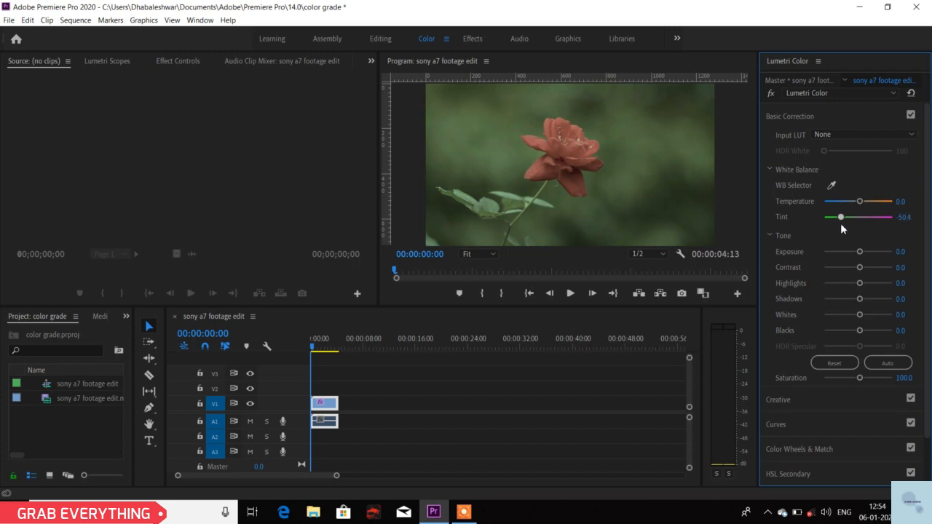
{"action": "mouse_move", "coordinate": [855, 228]}
{"action": "left_mouse_down"}
{"action": "mouse_move", "coordinate": [882, 228]}
{"action": "mouse_move", "coordinate": [862, 228]}
{"action": "left_mouse_up"}
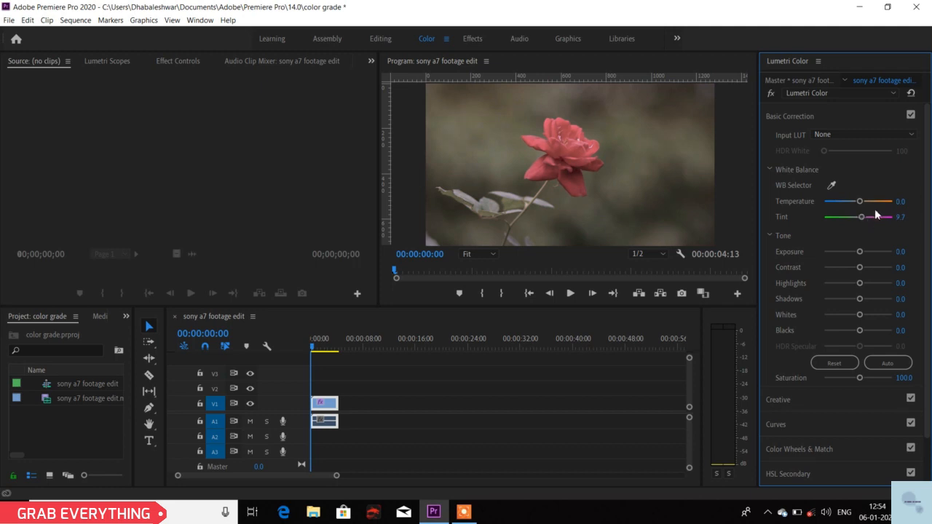
{"action": "double_click", "coordinate": [877, 216]}
Try Exposure at -1.9 with a playback preview and at 0.7, and reset it to 0
{"action": "mouse_move", "coordinate": [861, 254]}
{"action": "left_mouse_down"}
{"action": "mouse_move", "coordinate": [882, 254]}
{"action": "mouse_move", "coordinate": [841, 261]}
{"action": "mouse_move", "coordinate": [859, 251]}
{"action": "left_mouse_up"}
{"action": "left_click_drag", "start_coordinate": [858, 253], "coordinate": [845, 255]}
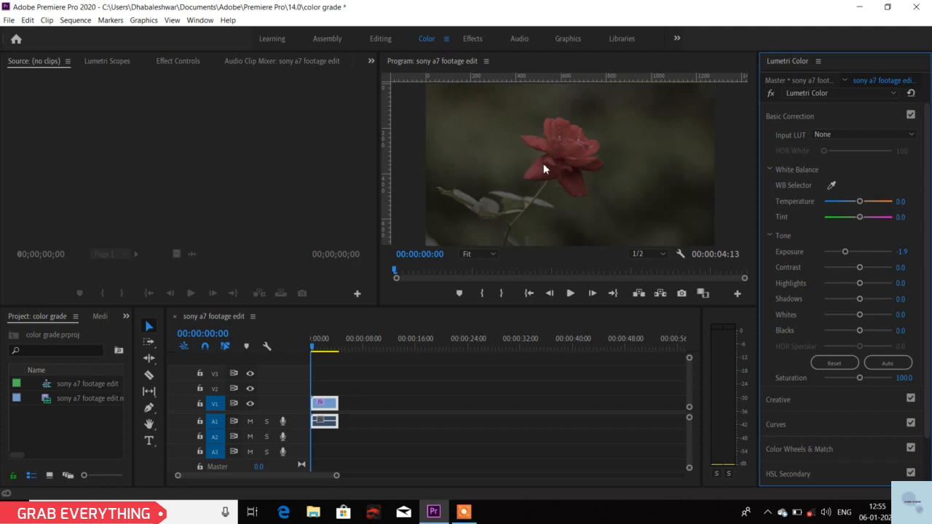
{"action": "left_click", "coordinate": [575, 292]}
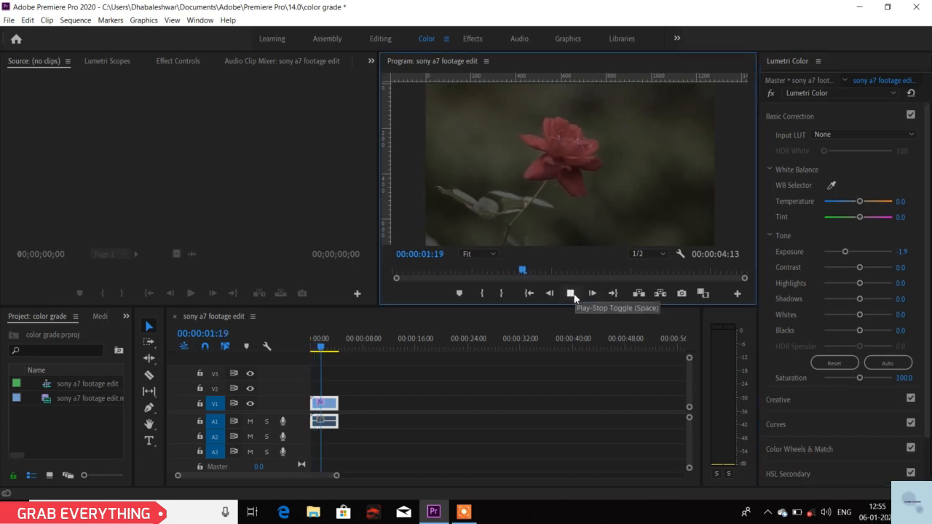
{"action": "left_click", "coordinate": [572, 294]}
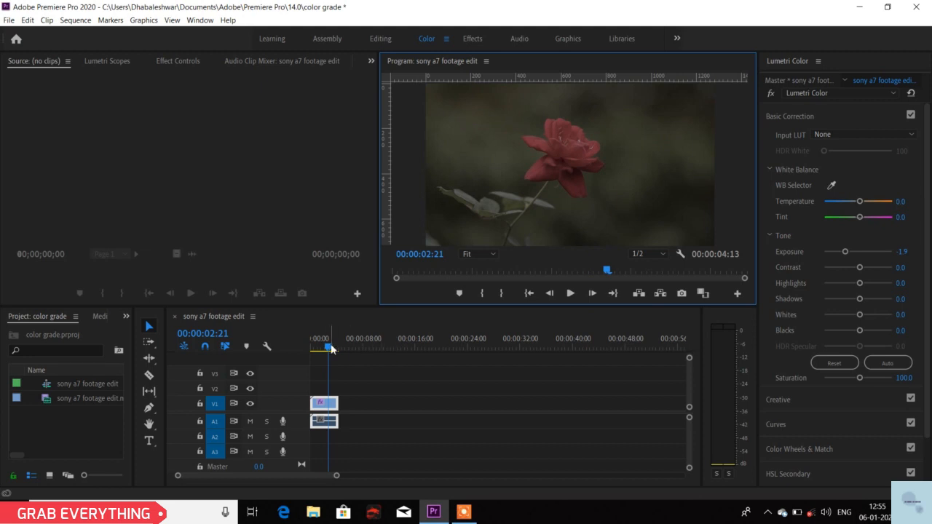
{"action": "left_click_drag", "start_coordinate": [330, 349], "coordinate": [296, 342]}
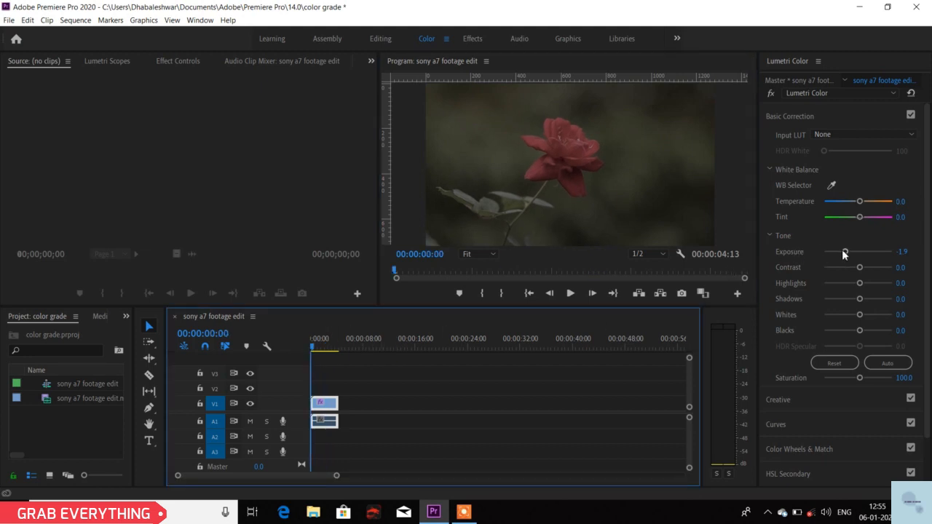
{"action": "left_click", "coordinate": [861, 252]}
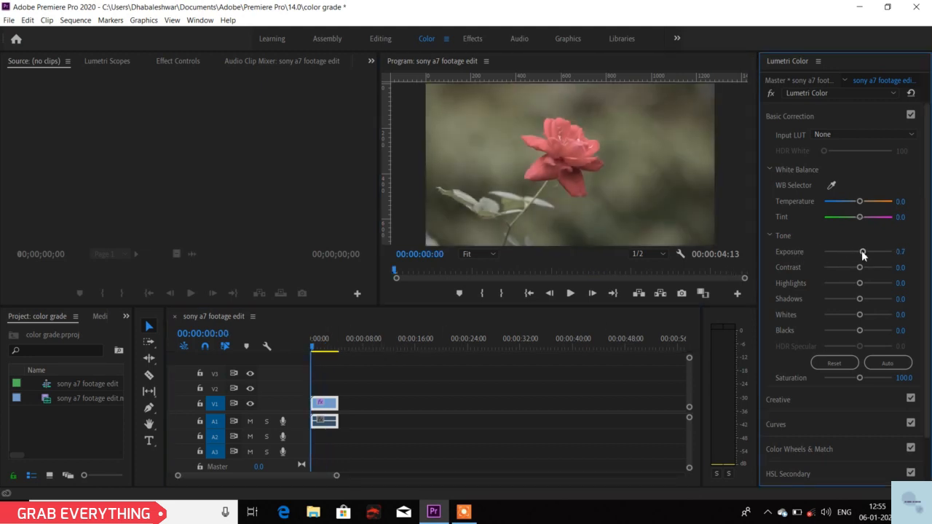
{"action": "double_click", "coordinate": [853, 250]}
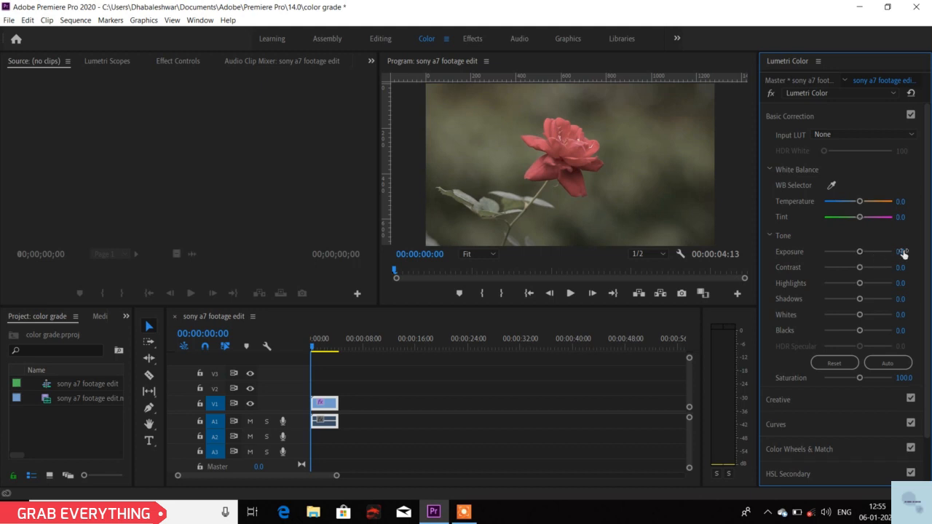
Try the clip's Contrast at 100, -100 and 89.4, and reset it to 0
{"action": "left_click_drag", "start_coordinate": [859, 267], "coordinate": [915, 269]}
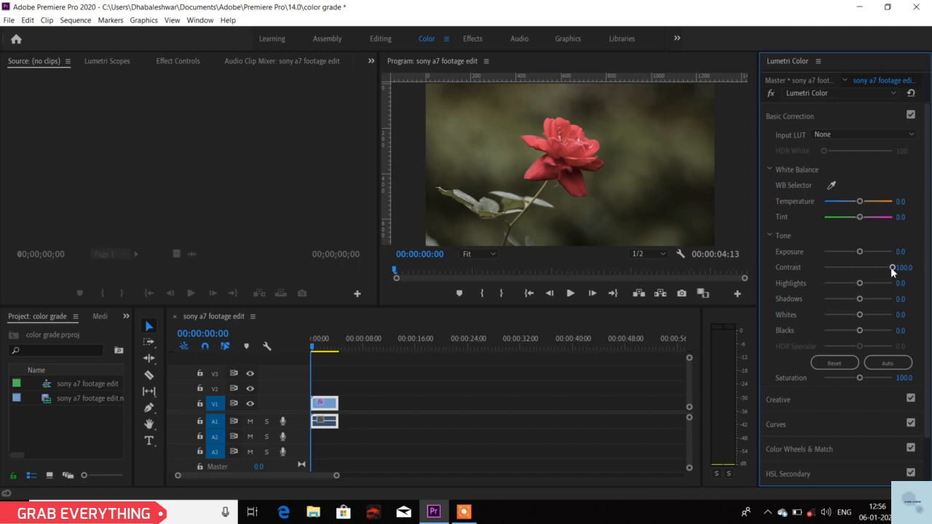
{"action": "left_click_drag", "start_coordinate": [878, 268], "coordinate": [814, 270]}
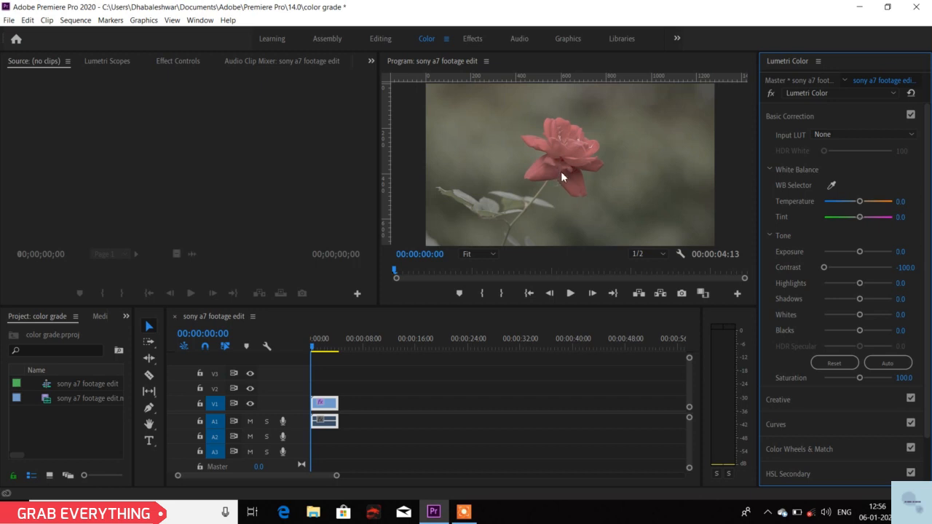
{"action": "left_click_drag", "start_coordinate": [822, 268], "coordinate": [888, 272]}
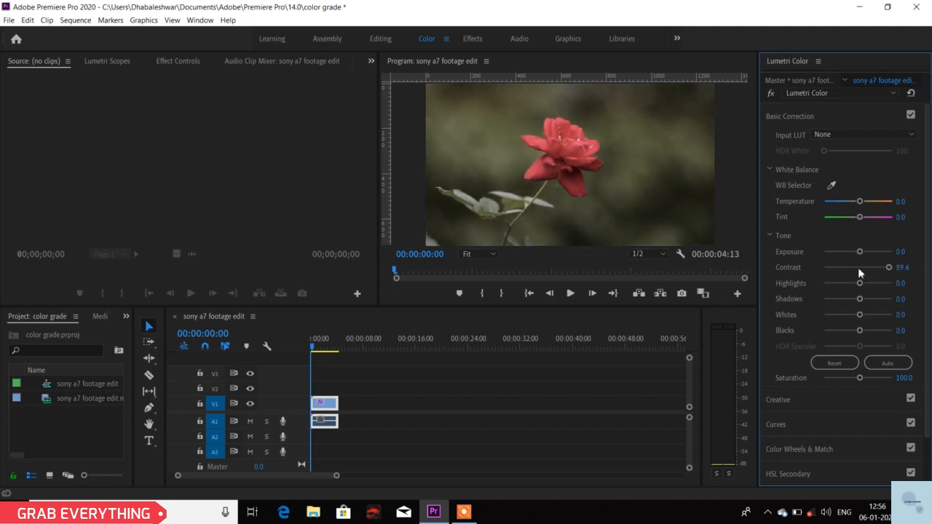
{"action": "double_click", "coordinate": [858, 267]}
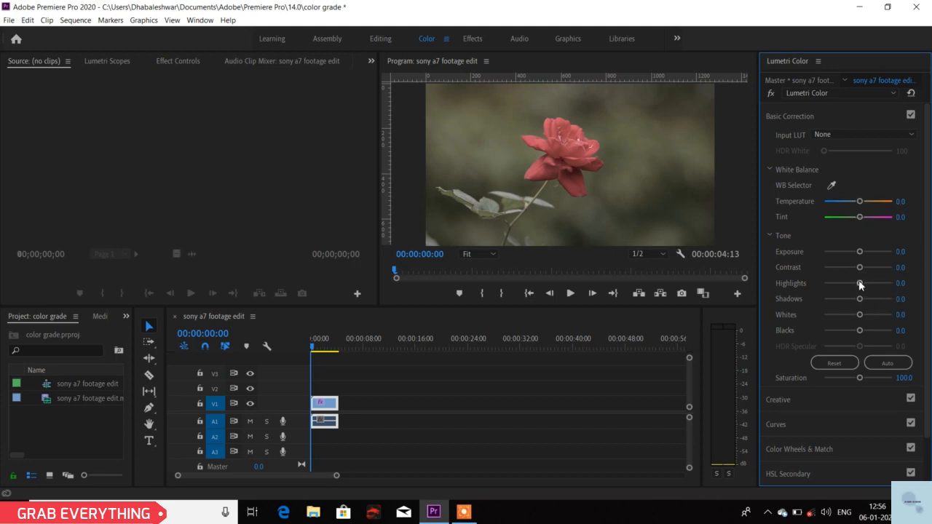
Set the clip's Exposure to 0.5 and try Highlights at -100 and 23.9
{"action": "mouse_move", "coordinate": [860, 284]}
{"action": "left_mouse_down"}
{"action": "mouse_move", "coordinate": [908, 289]}
{"action": "mouse_move", "coordinate": [849, 285]}
{"action": "mouse_move", "coordinate": [807, 298]}
{"action": "mouse_move", "coordinate": [860, 295]}
{"action": "left_mouse_up"}
{"action": "mouse_move", "coordinate": [860, 251]}
{"action": "left_mouse_down"}
{"action": "mouse_move", "coordinate": [823, 252]}
{"action": "mouse_move", "coordinate": [858, 251]}
{"action": "left_mouse_up"}
{"action": "mouse_move", "coordinate": [863, 284]}
{"action": "left_mouse_down"}
{"action": "mouse_move", "coordinate": [822, 287]}
{"action": "mouse_move", "coordinate": [861, 286]}
{"action": "left_mouse_up"}
{"action": "left_click_drag", "start_coordinate": [859, 252], "coordinate": [813, 292]}
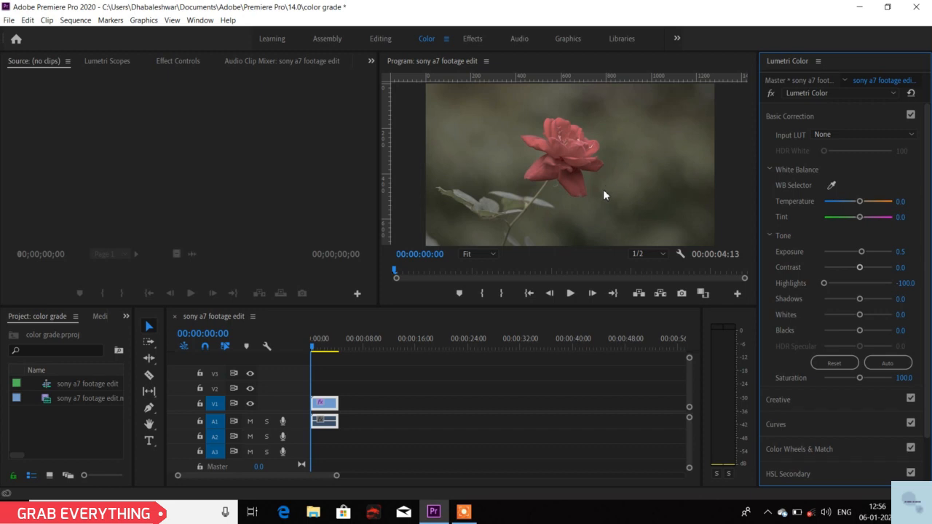
{"action": "left_click", "coordinate": [857, 283]}
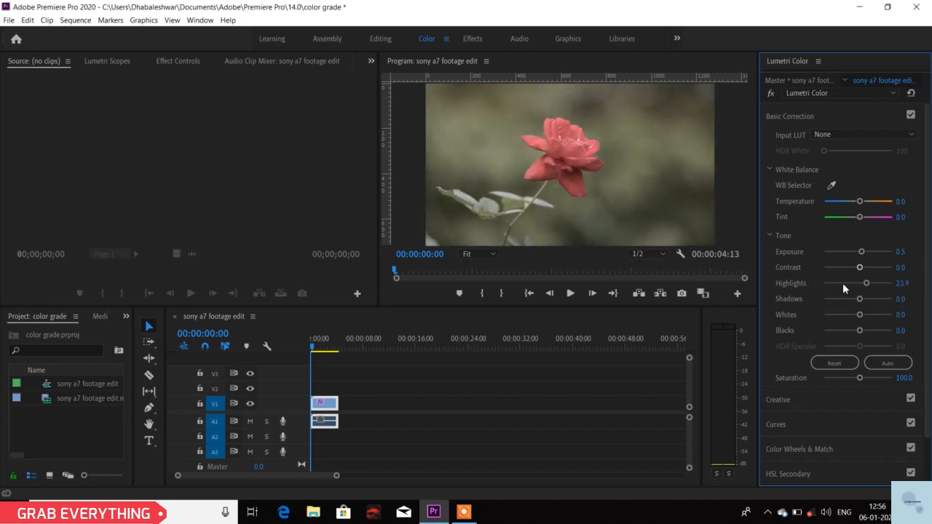
{"action": "left_click", "coordinate": [843, 283]}
{"action": "left_click", "coordinate": [862, 286]}
Try different Shadows and Highlights amounts on the clip, and reset both to 0
{"action": "mouse_move", "coordinate": [861, 299]}
{"action": "left_mouse_down"}
{"action": "mouse_move", "coordinate": [898, 298]}
{"action": "mouse_move", "coordinate": [796, 307]}
{"action": "mouse_move", "coordinate": [889, 311]}
{"action": "mouse_move", "coordinate": [860, 309]}
{"action": "mouse_move", "coordinate": [879, 303]}
{"action": "left_mouse_up"}
{"action": "double_click", "coordinate": [879, 300]}
{"action": "mouse_move", "coordinate": [862, 317]}
{"action": "left_mouse_down"}
{"action": "mouse_move", "coordinate": [817, 327]}
{"action": "mouse_move", "coordinate": [866, 322]}
{"action": "left_mouse_up"}
{"action": "mouse_move", "coordinate": [859, 285]}
{"action": "left_mouse_down"}
{"action": "mouse_move", "coordinate": [807, 289]}
{"action": "mouse_move", "coordinate": [867, 280]}
{"action": "left_mouse_up"}
{"action": "double_click", "coordinate": [876, 284]}
Set the clip's Whites to 4.4 and enlarge the program monitor view to 100%
{"action": "left_click_drag", "start_coordinate": [858, 320], "coordinate": [858, 319]}
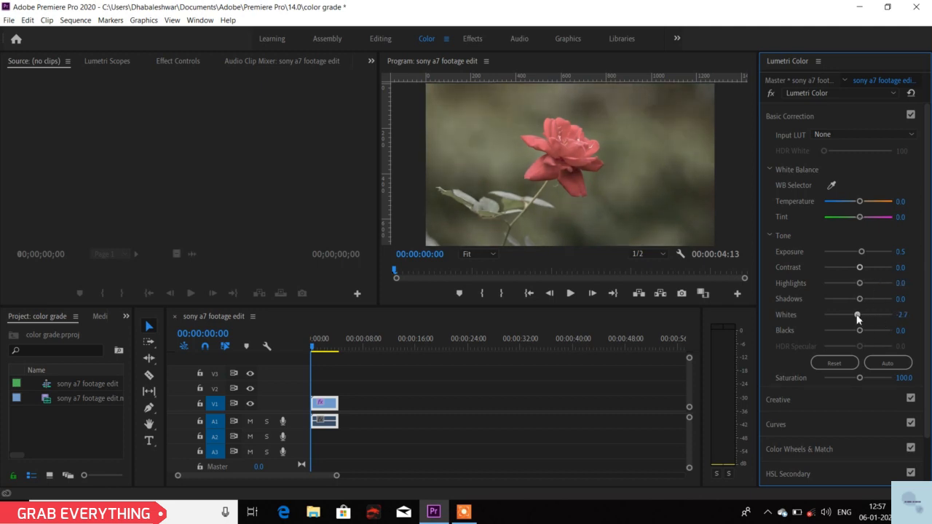
{"action": "double_click", "coordinate": [869, 314]}
{"action": "mouse_move", "coordinate": [855, 315]}
{"action": "left_mouse_down"}
{"action": "mouse_move", "coordinate": [821, 319]}
{"action": "mouse_move", "coordinate": [859, 318]}
{"action": "left_mouse_up"}
{"action": "left_click", "coordinate": [477, 254]}
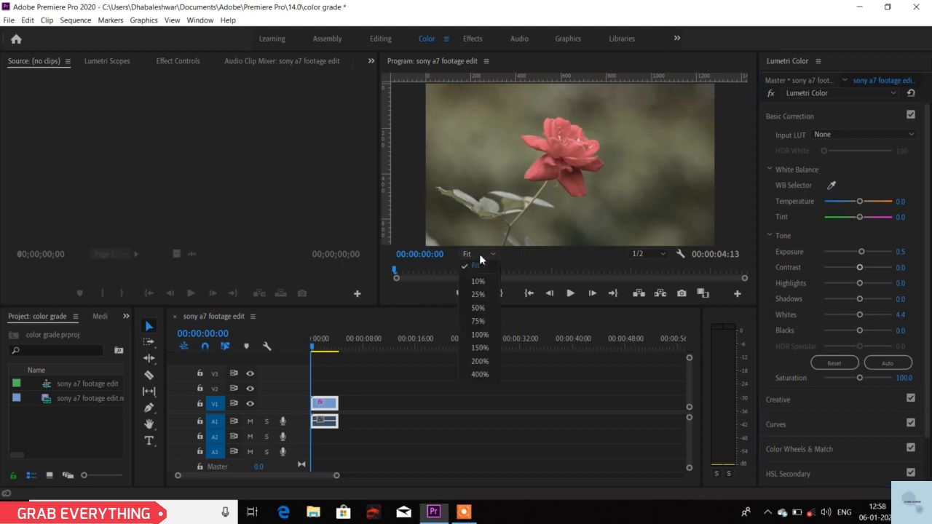
{"action": "left_click", "coordinate": [487, 336]}
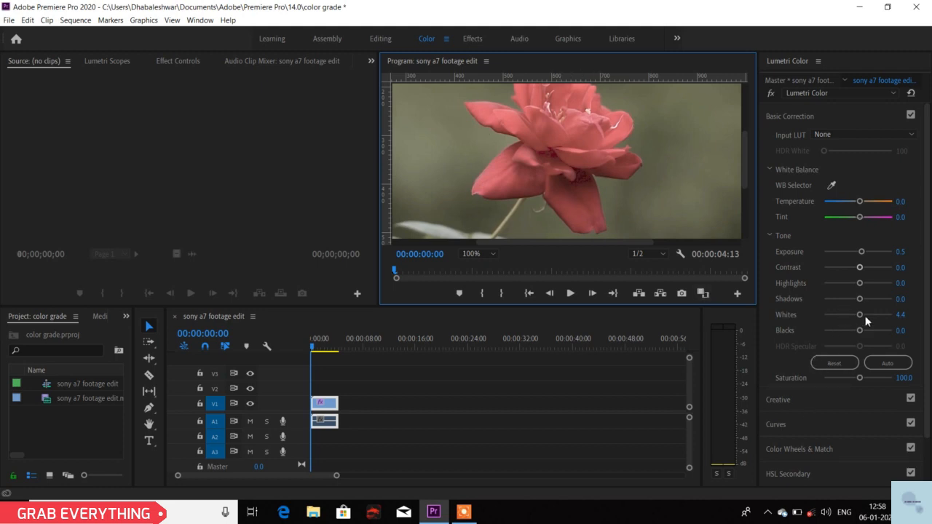
Try the clip's Whites at -100 and 13.3, and reset them to 0
{"action": "left_click_drag", "start_coordinate": [861, 314], "coordinate": [822, 315]}
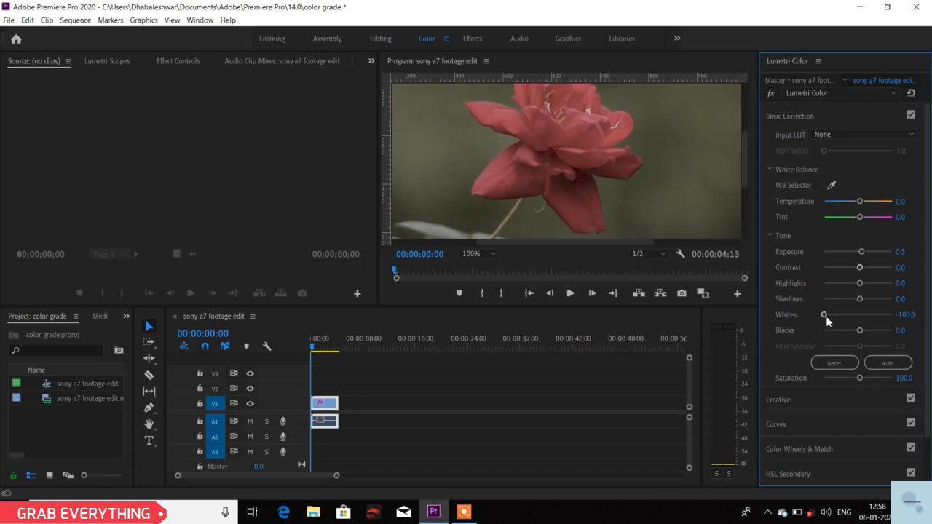
{"action": "left_click_drag", "start_coordinate": [825, 317], "coordinate": [861, 316]}
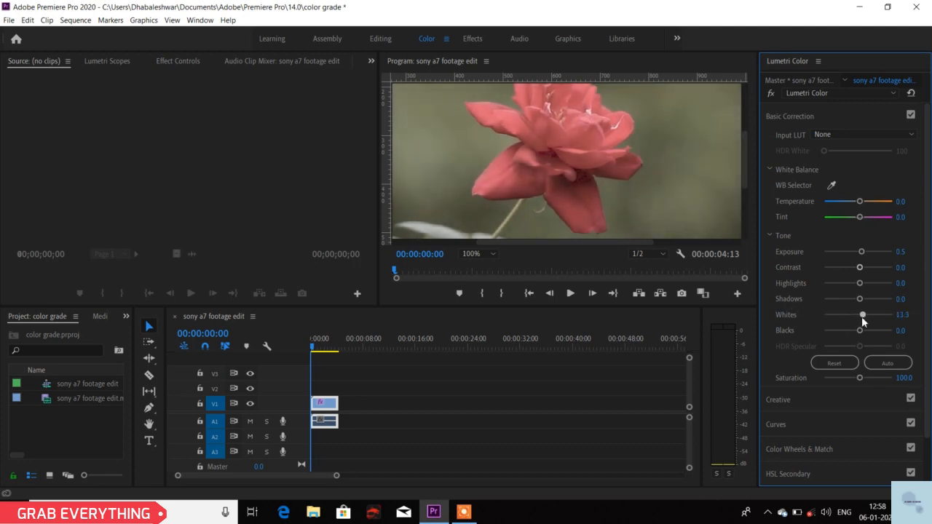
{"action": "double_click", "coordinate": [861, 316]}
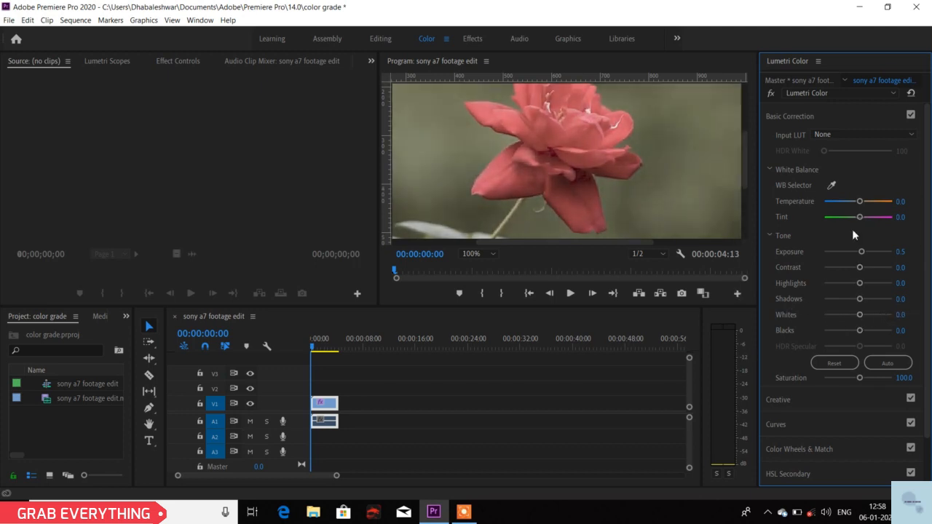
Try Highlights at -100, reset them to 0, and set the clip's Whites to 4.4
{"action": "left_click_drag", "start_coordinate": [860, 283], "coordinate": [806, 275]}
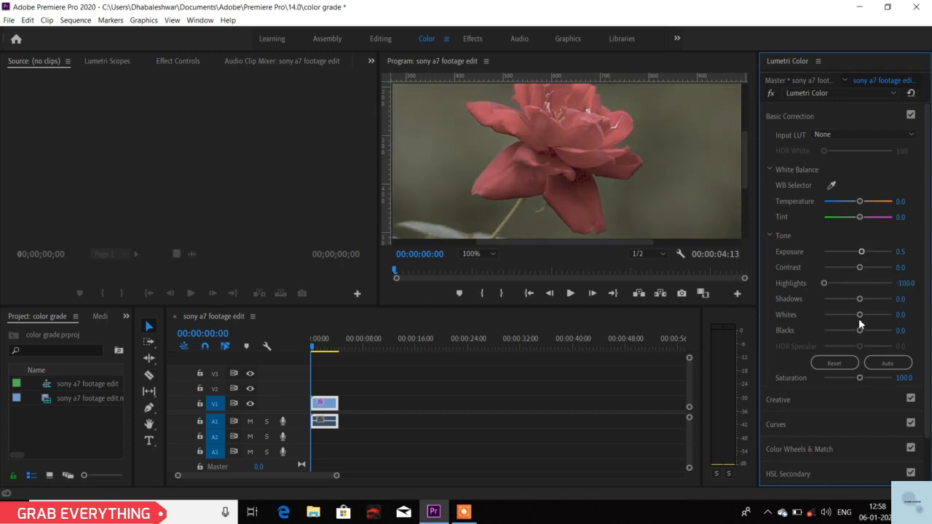
{"action": "mouse_move", "coordinate": [859, 318]}
{"action": "left_mouse_down"}
{"action": "mouse_move", "coordinate": [820, 317]}
{"action": "mouse_move", "coordinate": [861, 317]}
{"action": "left_mouse_up"}
{"action": "mouse_move", "coordinate": [861, 315]}
{"action": "left_mouse_down"}
{"action": "mouse_move", "coordinate": [823, 318]}
{"action": "mouse_move", "coordinate": [859, 317]}
{"action": "left_mouse_up"}
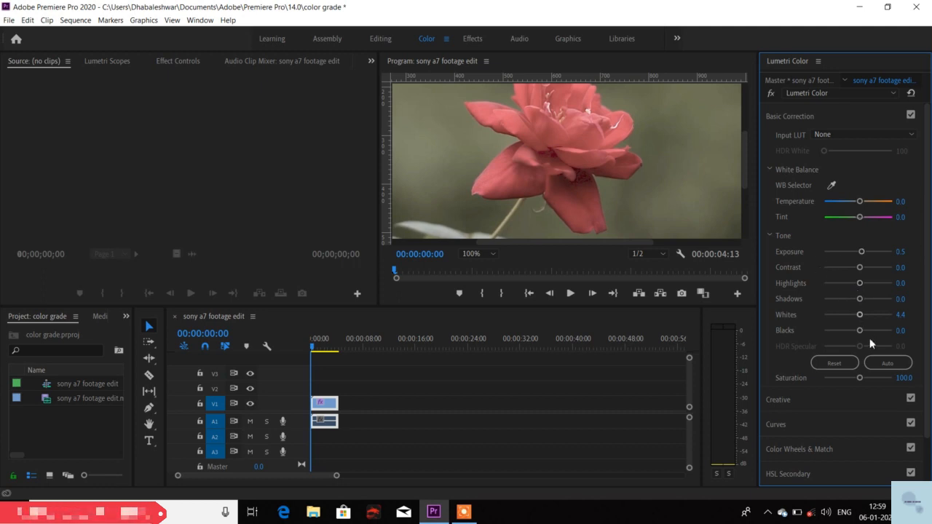
Try the clip's Blacks at 100 and -100, and set the program monitor zoom to Fit
{"action": "left_click_drag", "start_coordinate": [859, 330], "coordinate": [896, 332]}
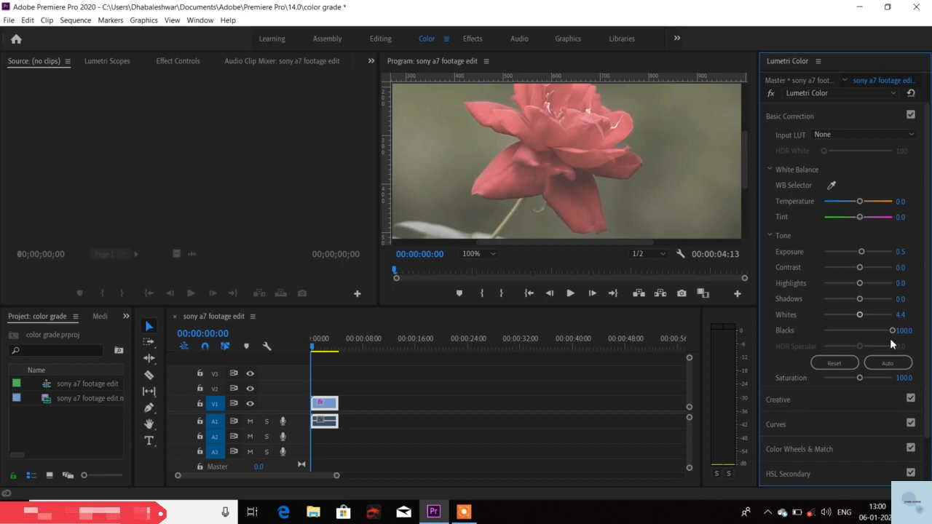
{"action": "left_click_drag", "start_coordinate": [893, 330], "coordinate": [821, 335]}
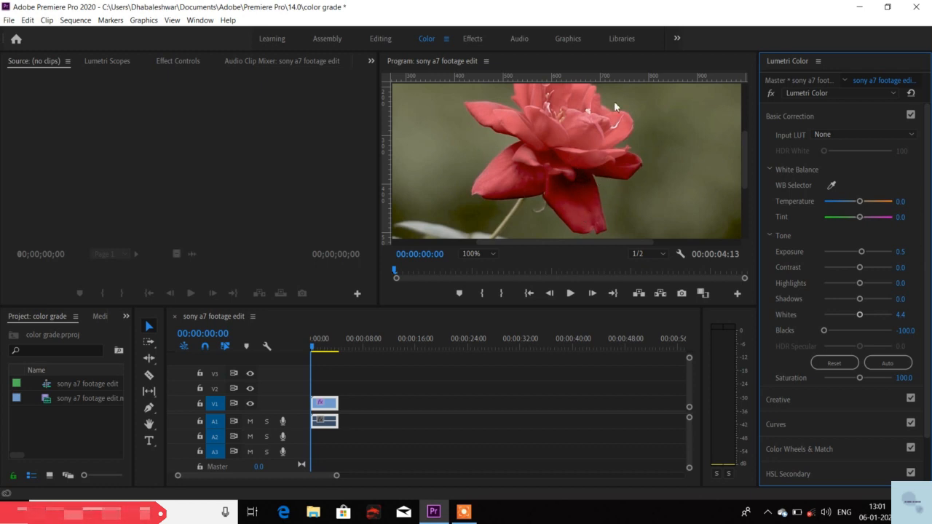
{"action": "left_click", "coordinate": [485, 255]}
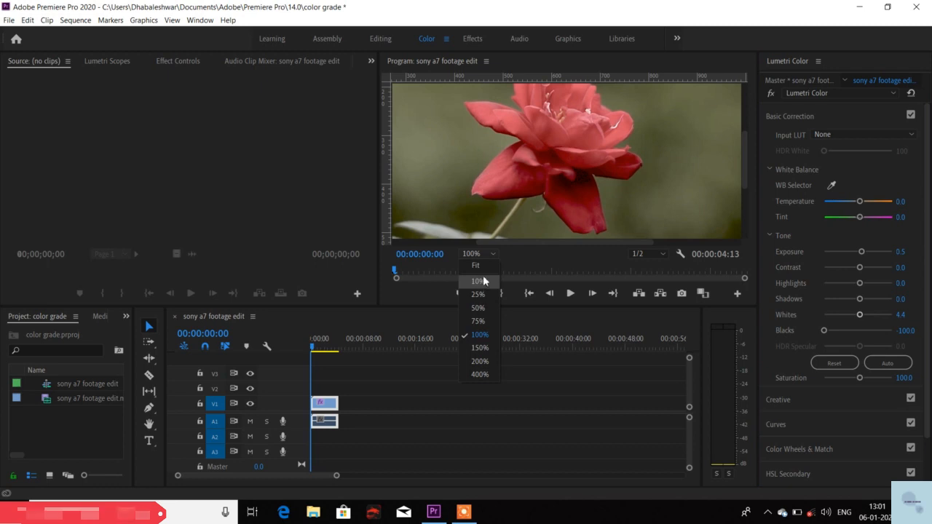
{"action": "left_click", "coordinate": [483, 269]}
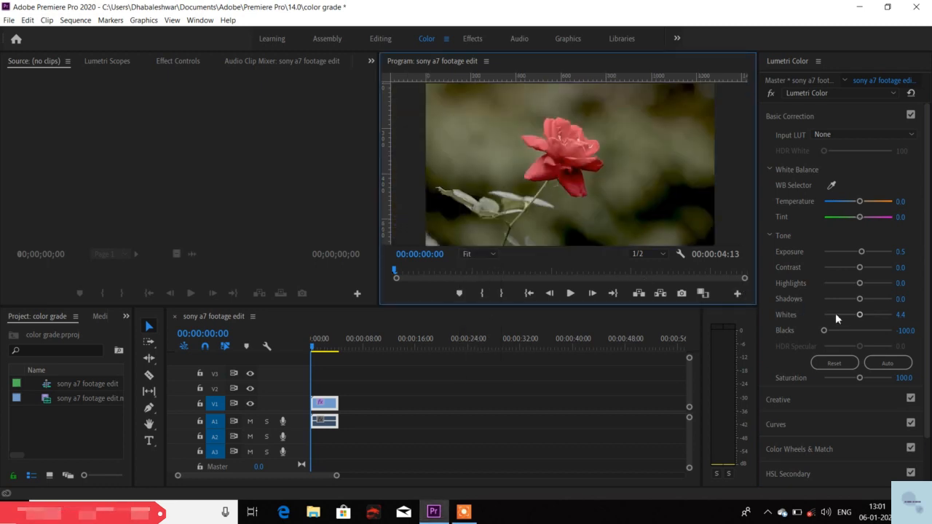
Try the clip's Blacks at 100 and -36.3, and settle on -13.3
{"action": "left_click_drag", "start_coordinate": [823, 332], "coordinate": [895, 335]}
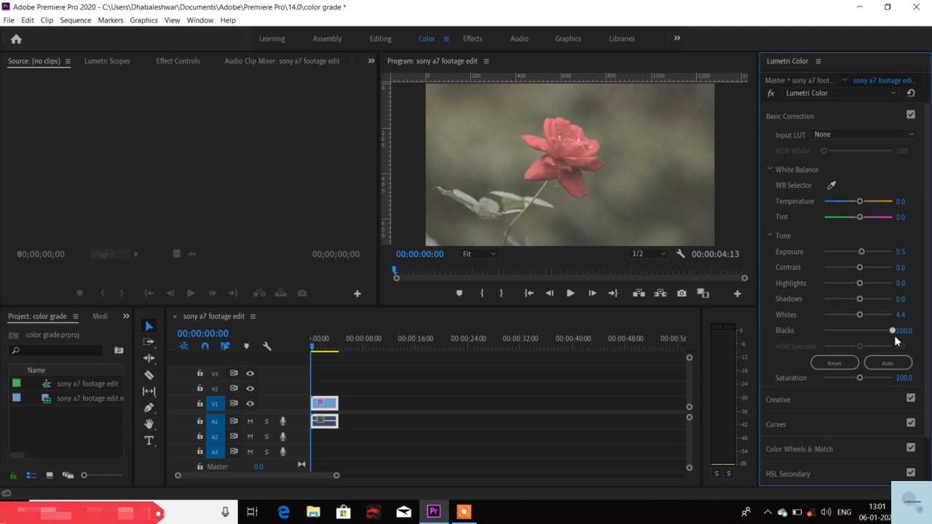
{"action": "left_click_drag", "start_coordinate": [885, 335], "coordinate": [843, 333]}
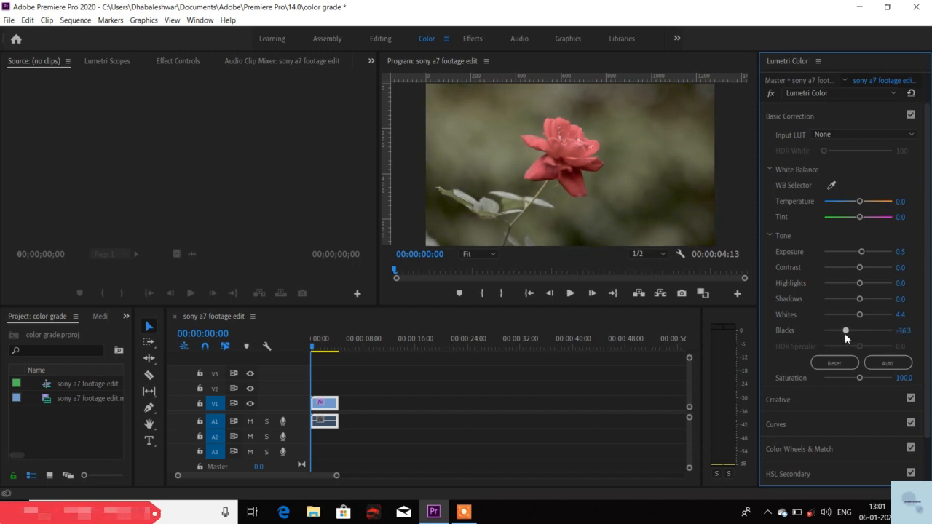
{"action": "mouse_move", "coordinate": [842, 333]}
{"action": "left_mouse_down"}
{"action": "mouse_move", "coordinate": [816, 332]}
{"action": "mouse_move", "coordinate": [852, 337]}
{"action": "mouse_move", "coordinate": [786, 328]}
{"action": "mouse_move", "coordinate": [850, 340]}
{"action": "left_mouse_up"}
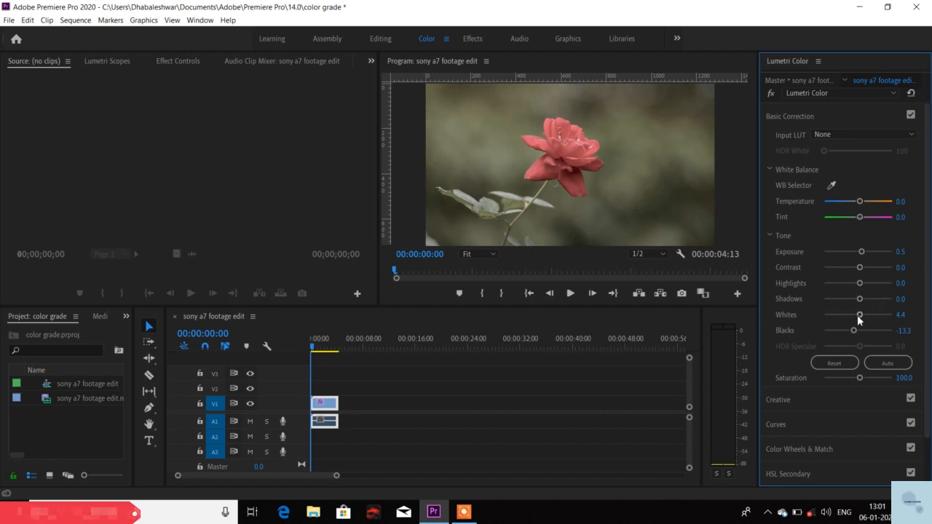
Adjust the clip's tone to Whites -25.7, Shadows 25.7, Highlights -22.1, Contrast 13.3 and Exposure 0.8
{"action": "left_click_drag", "start_coordinate": [857, 317], "coordinate": [863, 255]}
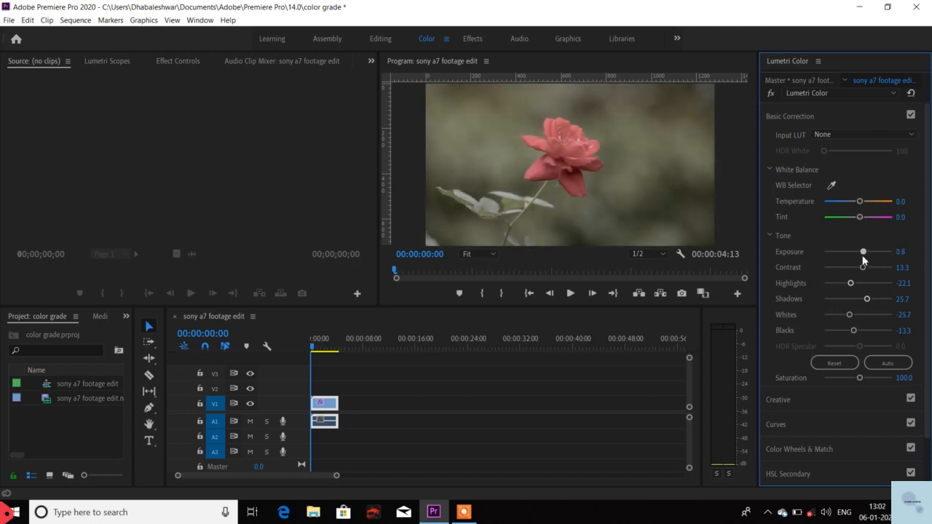